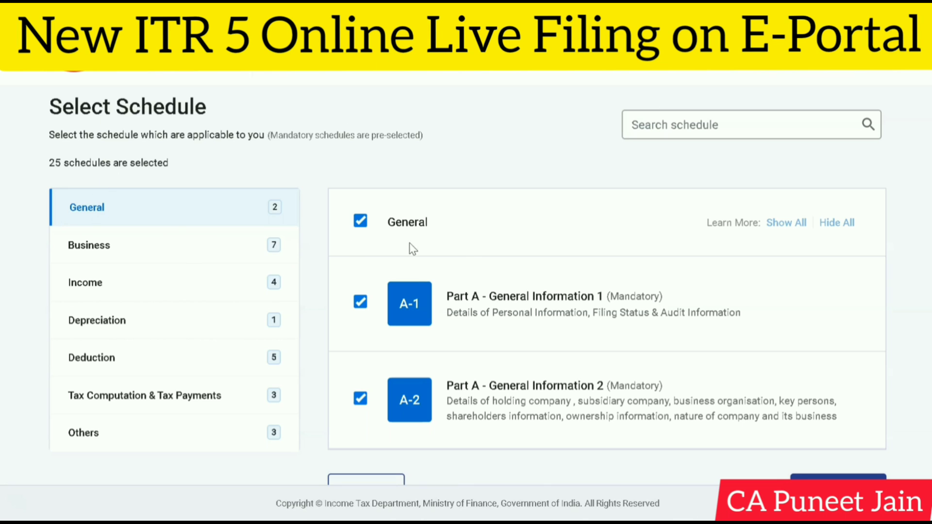
Step: Review which schedules are selected in the Business category, from Schedule ICDS through Schedule GST
{"action": "left_click", "coordinate": [210, 258]}
{"action": "scroll", "coordinate": [467, 284], "scroll_direction": "down", "scroll_amount": 3}
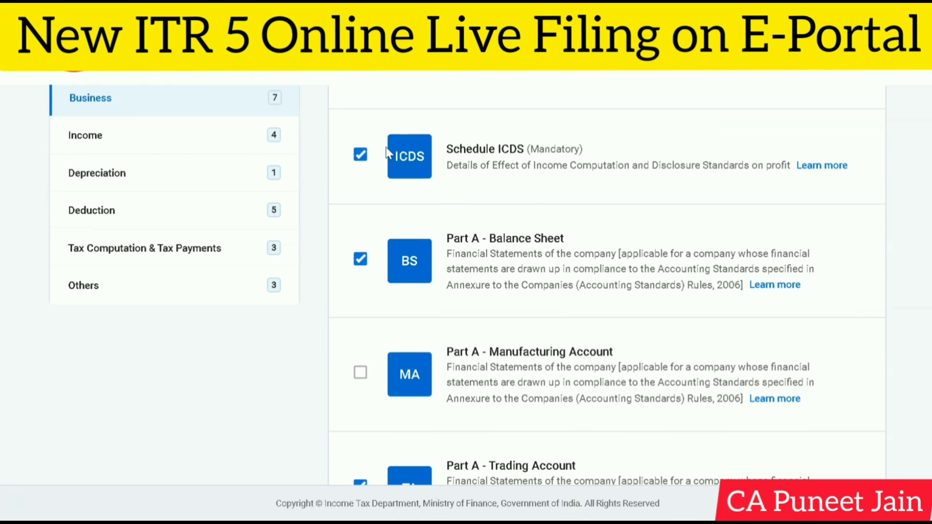
{"action": "scroll", "coordinate": [495, 253], "scroll_direction": "down", "scroll_amount": 2}
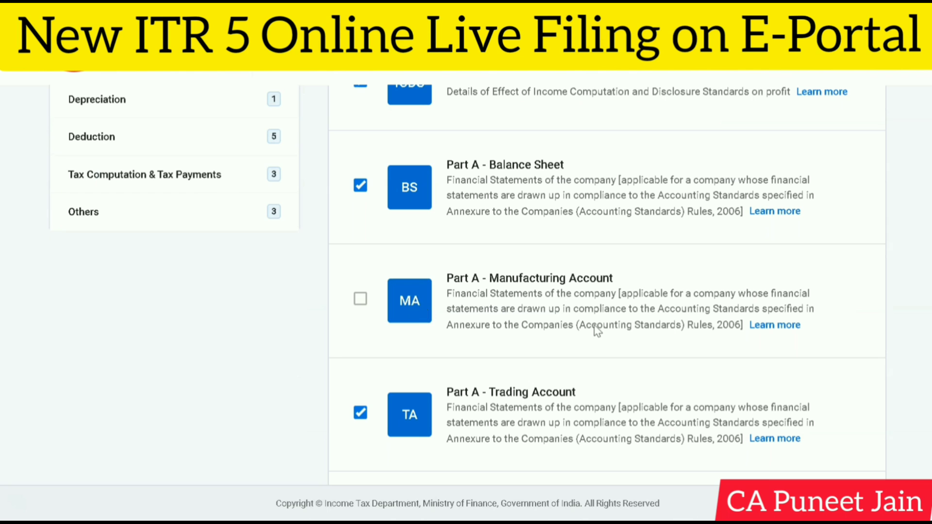
{"action": "scroll", "coordinate": [597, 330], "scroll_direction": "down", "scroll_amount": 3}
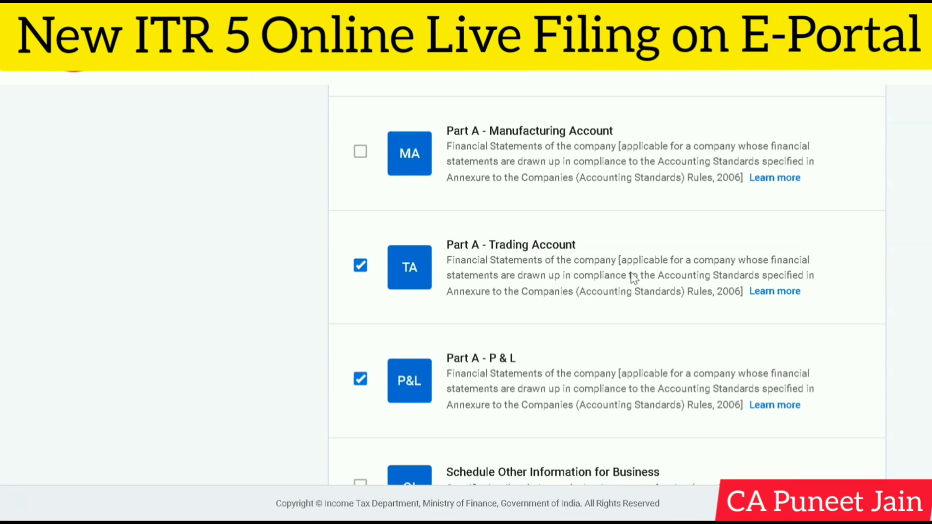
{"action": "scroll", "coordinate": [633, 277], "scroll_direction": "down", "scroll_amount": 3}
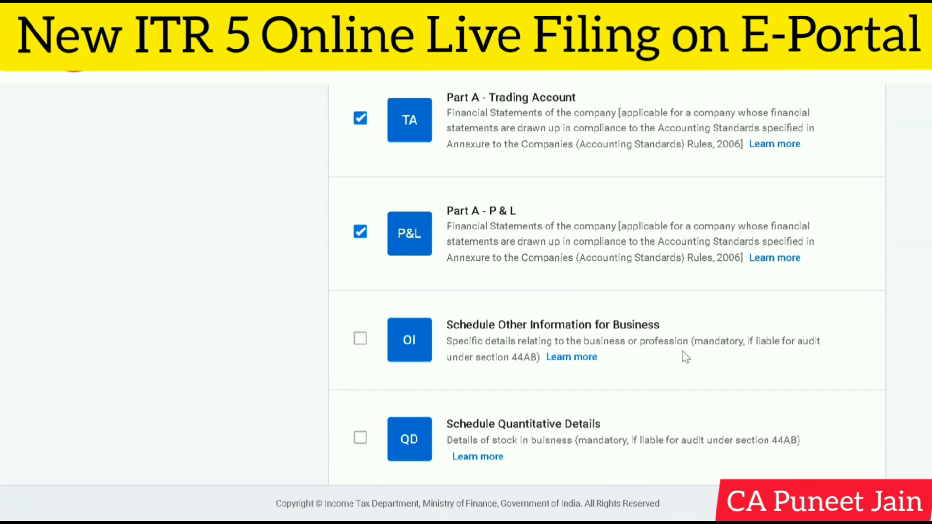
{"action": "scroll", "coordinate": [548, 360], "scroll_direction": "down", "scroll_amount": 2}
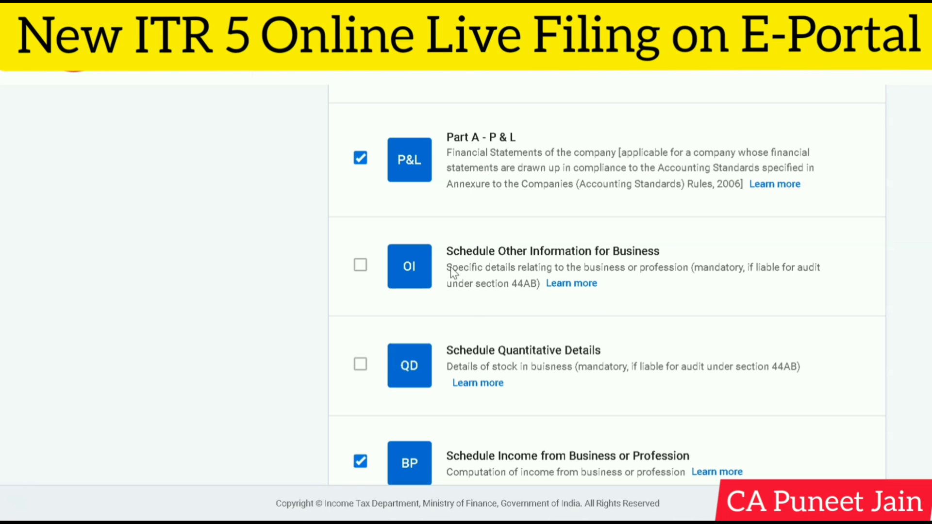
{"action": "scroll", "coordinate": [451, 271], "scroll_direction": "down", "scroll_amount": 2}
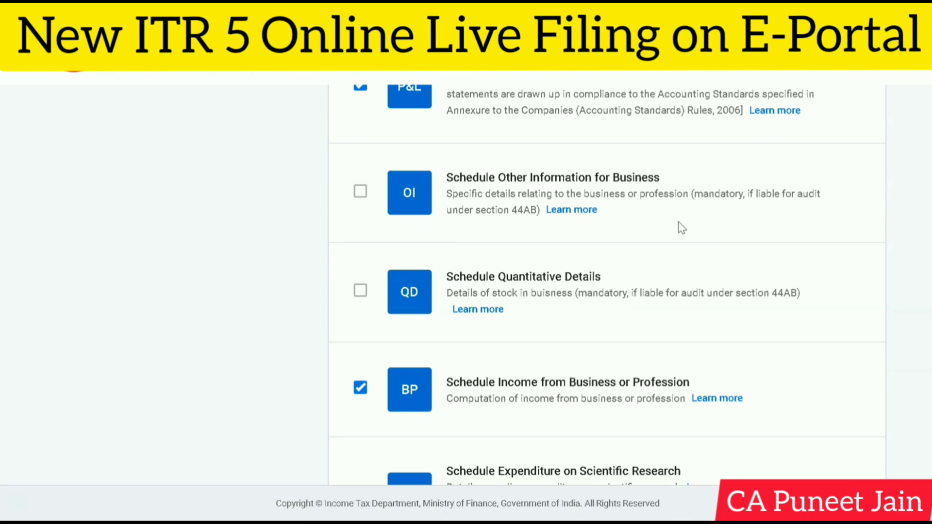
{"action": "scroll", "coordinate": [686, 261], "scroll_direction": "down", "scroll_amount": 2}
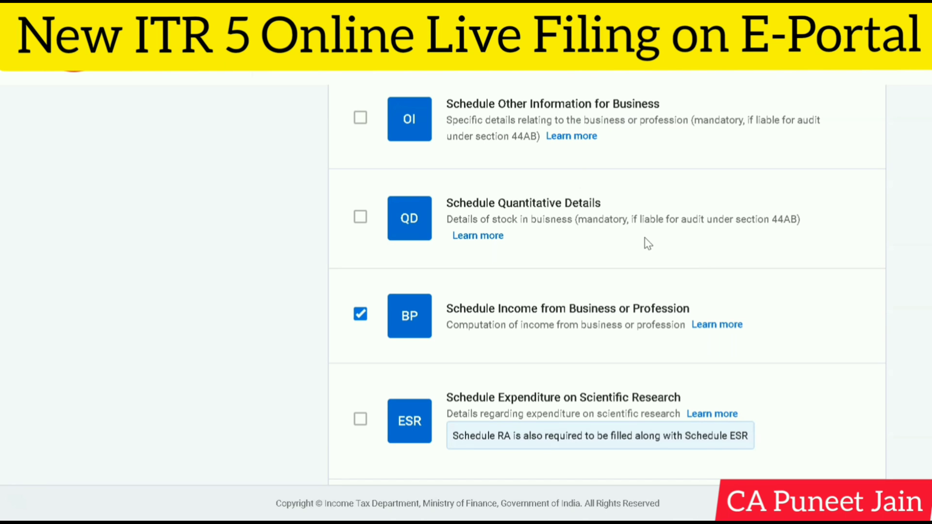
{"action": "scroll", "coordinate": [648, 244], "scroll_direction": "down", "scroll_amount": 2}
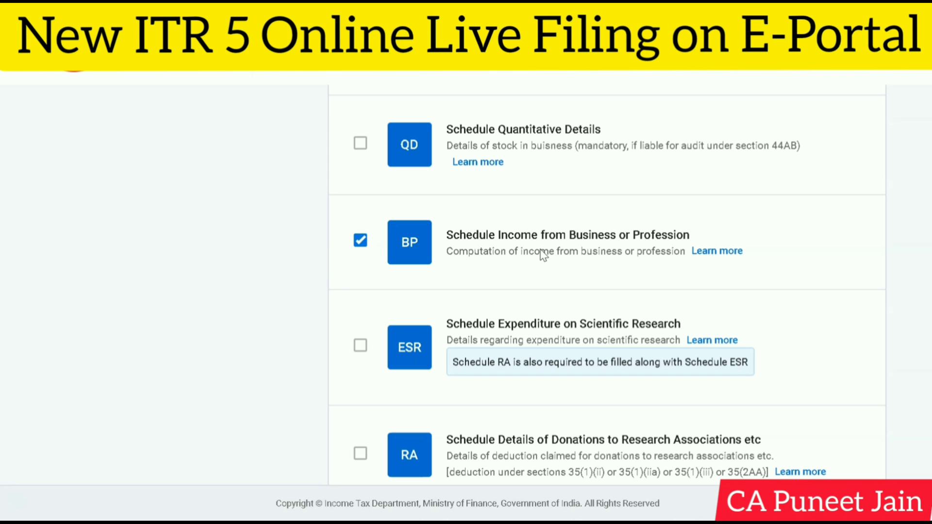
{"action": "scroll", "coordinate": [457, 256], "scroll_direction": "down", "scroll_amount": 3}
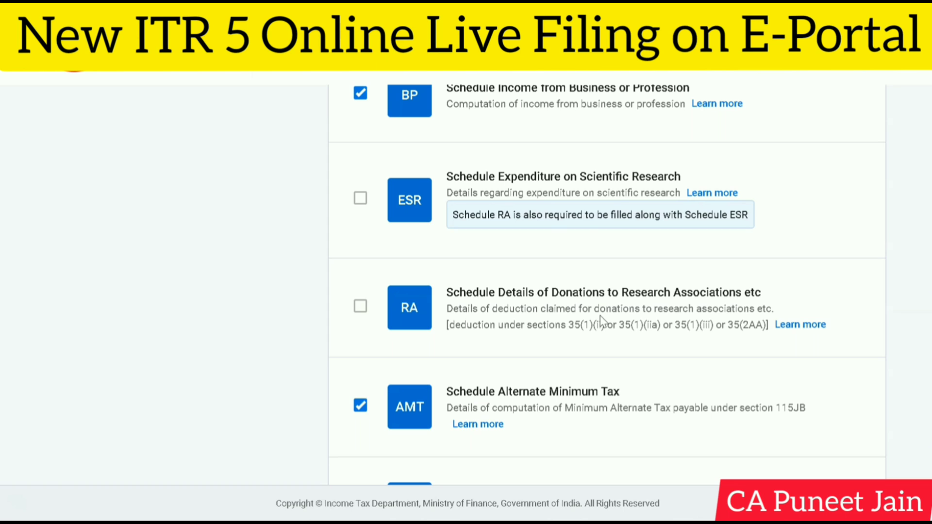
{"action": "scroll", "coordinate": [601, 318], "scroll_direction": "down", "scroll_amount": 1}
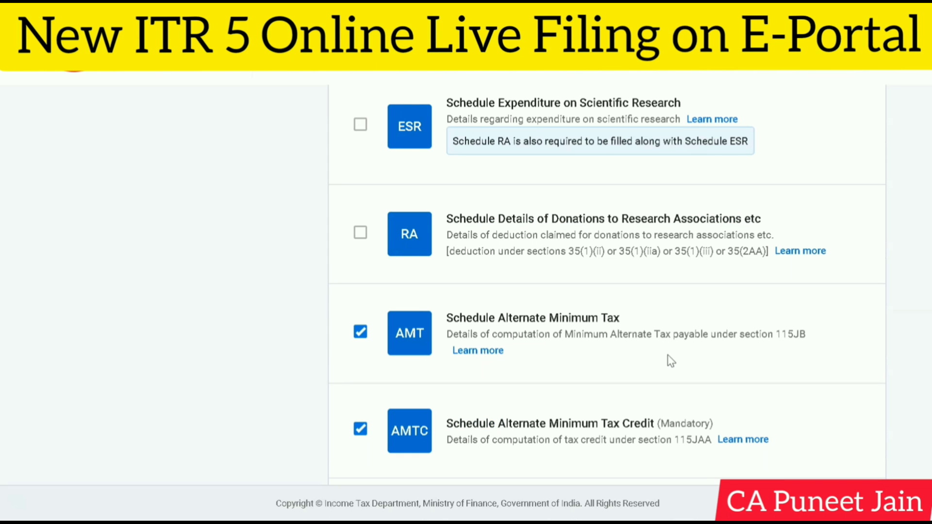
{"action": "scroll", "coordinate": [671, 362], "scroll_direction": "down", "scroll_amount": 2}
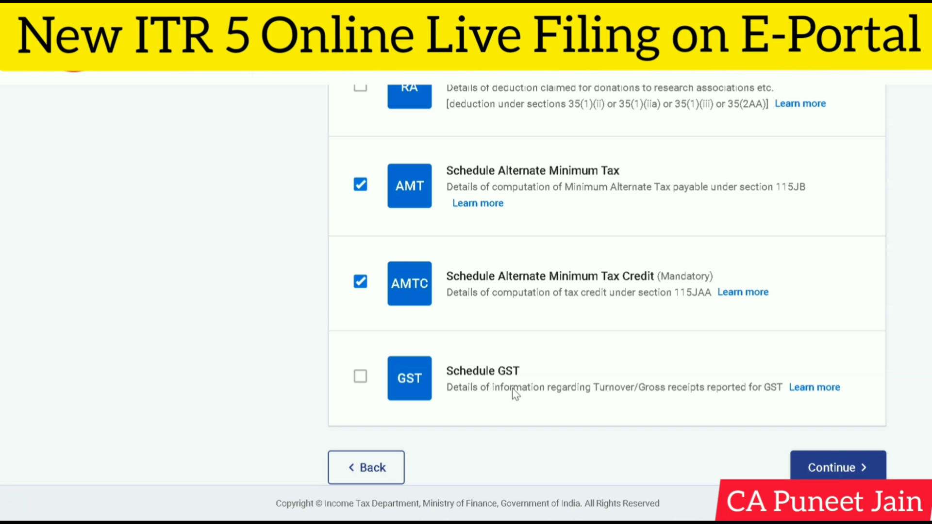
{"action": "scroll", "coordinate": [512, 388], "scroll_direction": "up", "scroll_amount": 10}
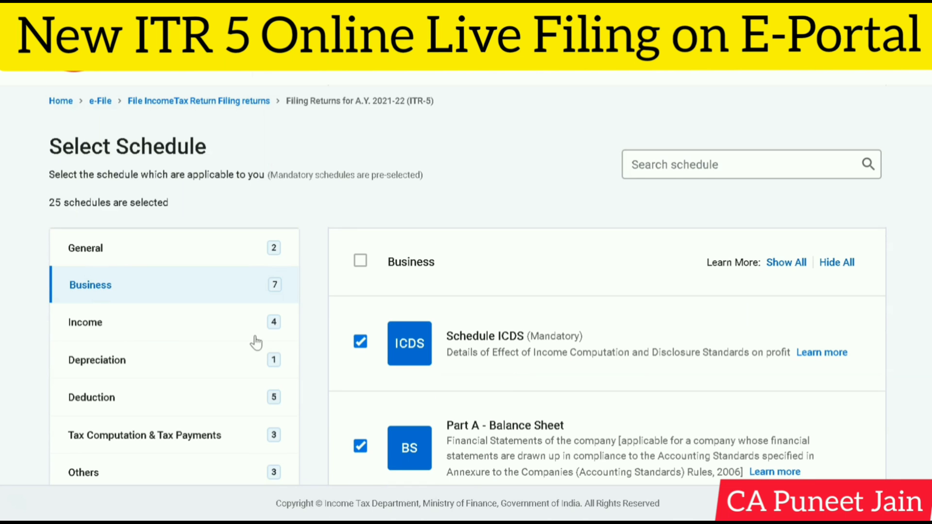
Step: In the Income category, deselect Schedule Capital Gains and Schedule 112A
{"action": "left_click", "coordinate": [254, 335]}
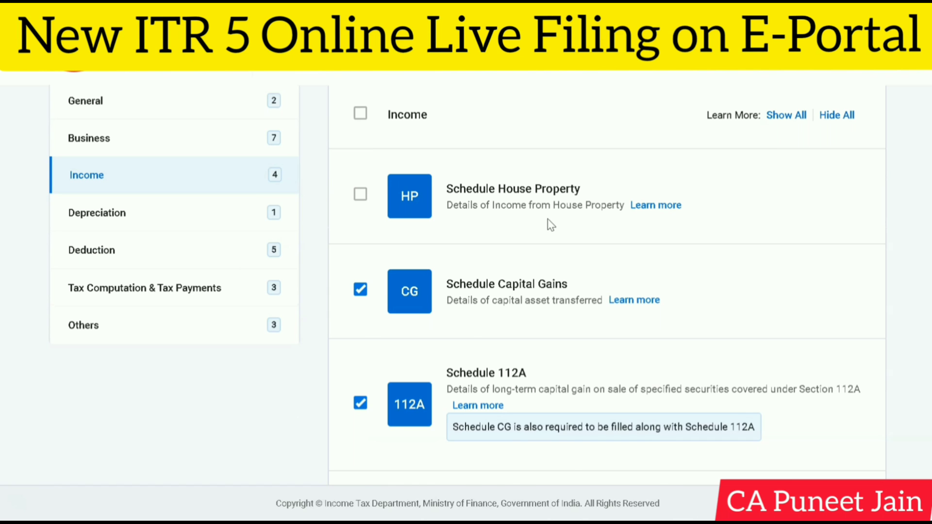
{"action": "scroll", "coordinate": [547, 219], "scroll_direction": "down", "scroll_amount": 1}
{"action": "scroll", "coordinate": [596, 207], "scroll_direction": "up", "scroll_amount": 1}
{"action": "scroll", "coordinate": [726, 278], "scroll_direction": "down", "scroll_amount": 1}
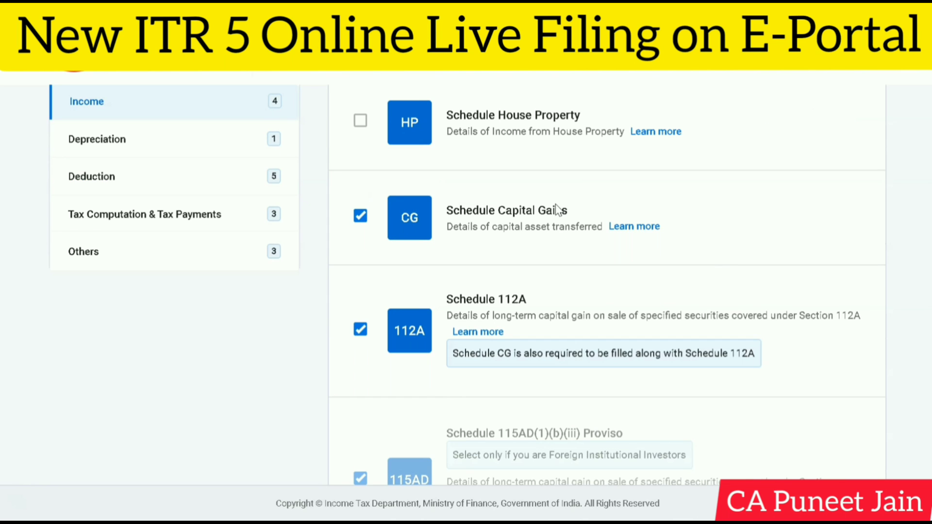
{"action": "scroll", "coordinate": [558, 209], "scroll_direction": "down", "scroll_amount": 1}
{"action": "scroll", "coordinate": [557, 208], "scroll_direction": "down", "scroll_amount": 2}
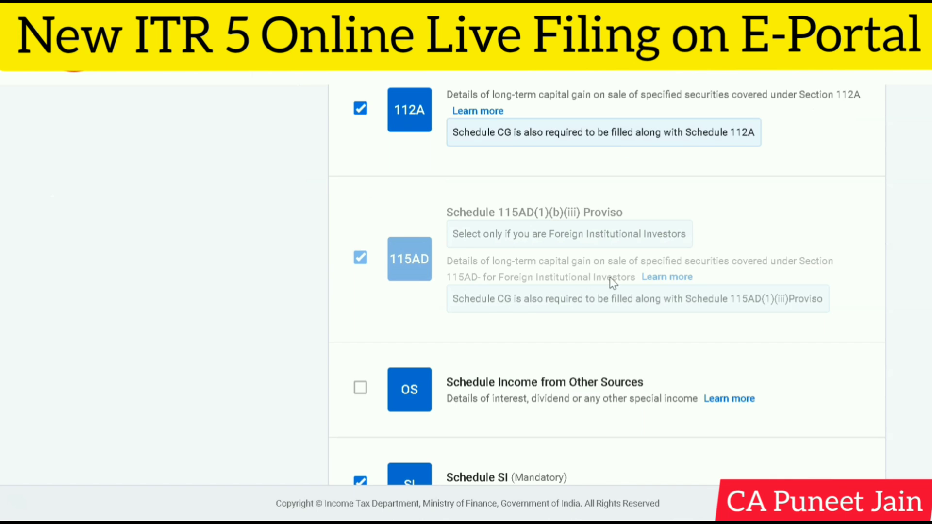
{"action": "scroll", "coordinate": [610, 224], "scroll_direction": "down", "scroll_amount": 1}
{"action": "scroll", "coordinate": [610, 307], "scroll_direction": "down", "scroll_amount": 2}
{"action": "scroll", "coordinate": [547, 372], "scroll_direction": "up", "scroll_amount": 8}
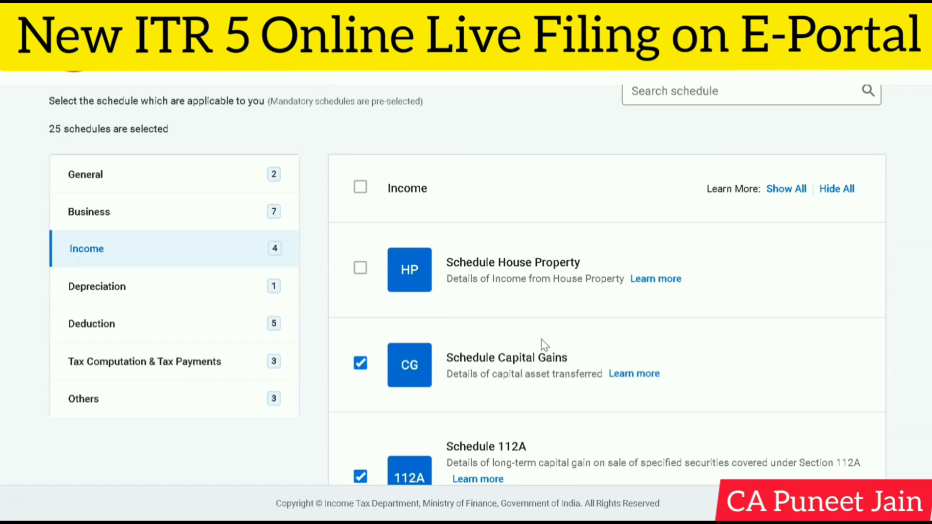
{"action": "scroll", "coordinate": [536, 318], "scroll_direction": "down", "scroll_amount": 1}
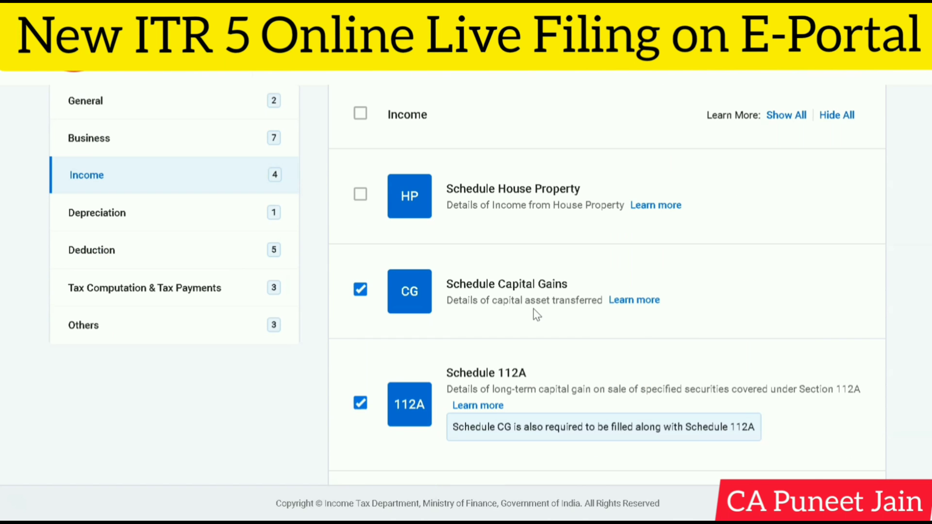
{"action": "left_click", "coordinate": [360, 290]}
{"action": "scroll", "coordinate": [389, 343], "scroll_direction": "down", "scroll_amount": 2}
{"action": "left_click", "coordinate": [360, 256]}
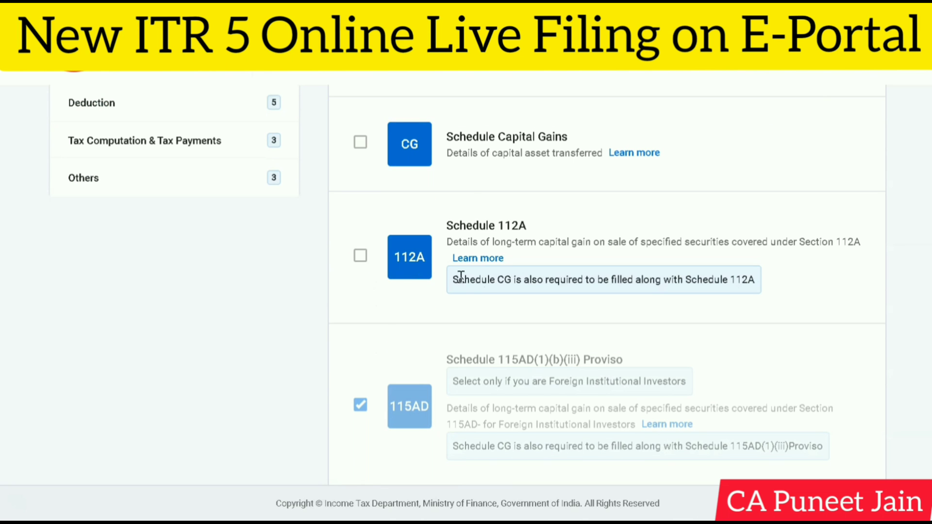
Step: Check the remaining Income schedules through Pass Through Income, as well as the Depreciation category's schedules
{"action": "scroll", "coordinate": [457, 272], "scroll_direction": "down", "scroll_amount": 5}
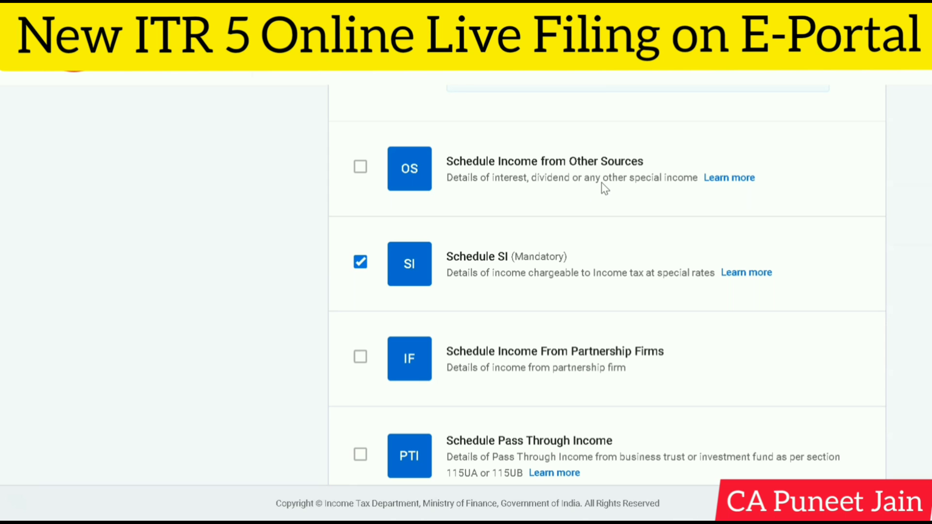
{"action": "scroll", "coordinate": [556, 255], "scroll_direction": "down", "scroll_amount": 1}
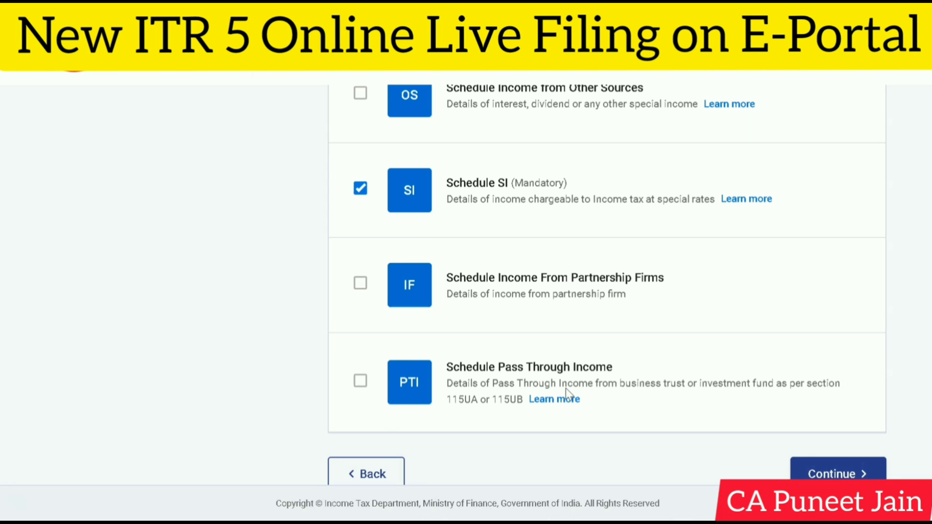
{"action": "scroll", "coordinate": [534, 379], "scroll_direction": "up", "scroll_amount": 3}
{"action": "scroll", "coordinate": [624, 345], "scroll_direction": "up", "scroll_amount": 5}
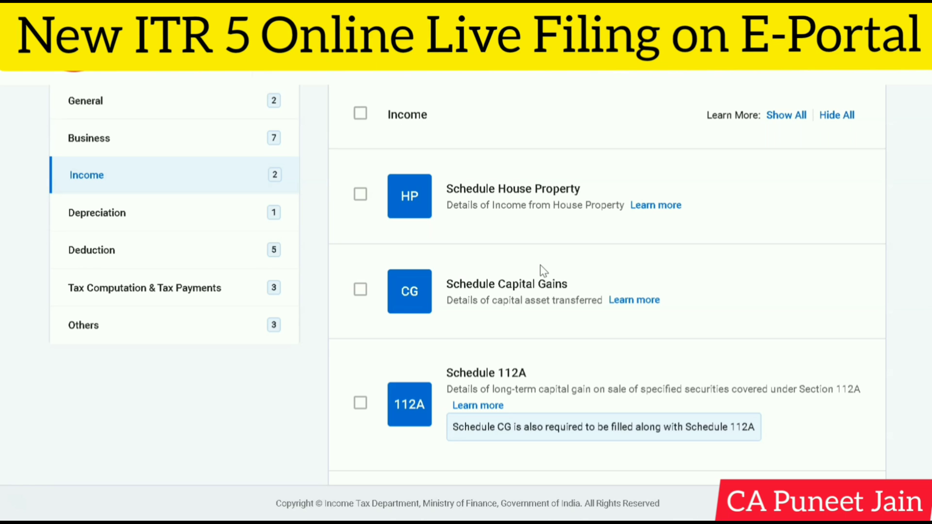
{"action": "left_click", "coordinate": [163, 220]}
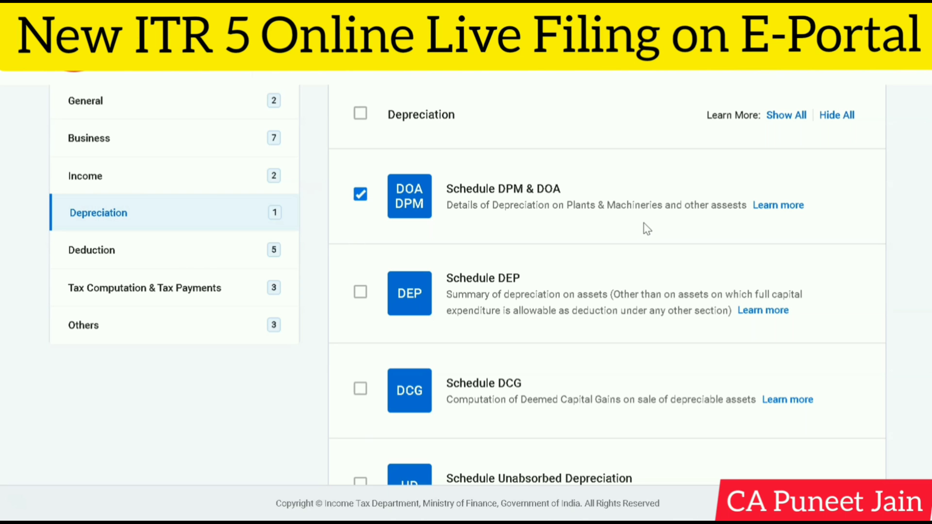
Step: In the Deduction category, deselect Schedule 80-IB, Schedule 80-IC or 80-IE, and Schedule 80P
{"action": "left_click", "coordinate": [228, 251]}
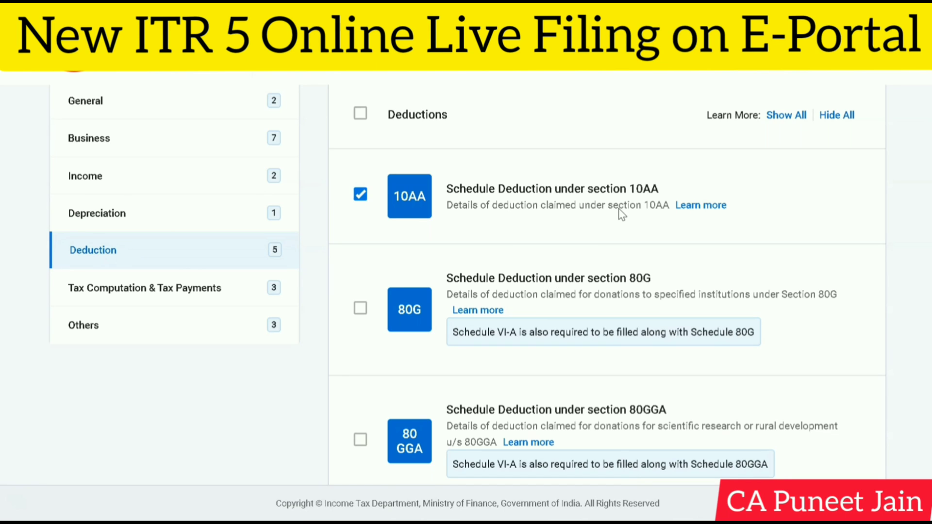
{"action": "scroll", "coordinate": [618, 208], "scroll_direction": "down", "scroll_amount": 5}
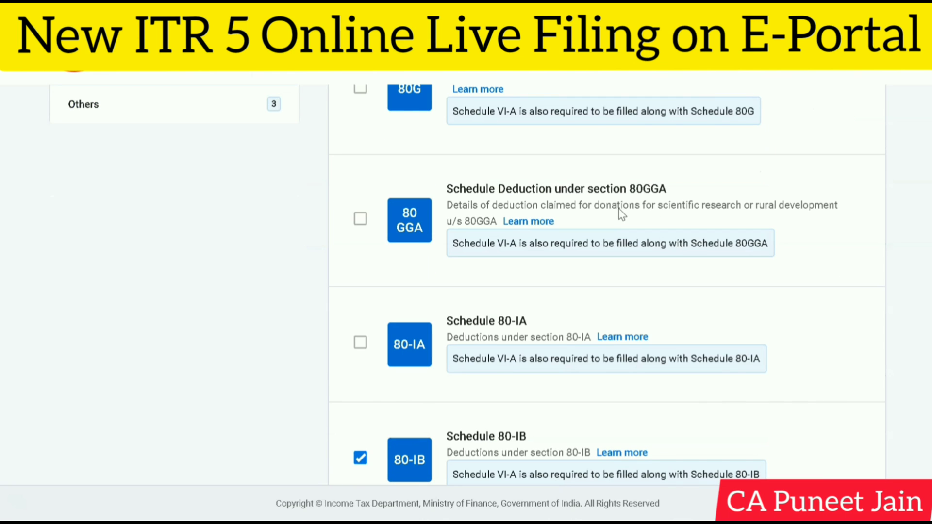
{"action": "scroll", "coordinate": [599, 240], "scroll_direction": "down", "scroll_amount": 3}
{"action": "scroll", "coordinate": [558, 292], "scroll_direction": "down", "scroll_amount": 2}
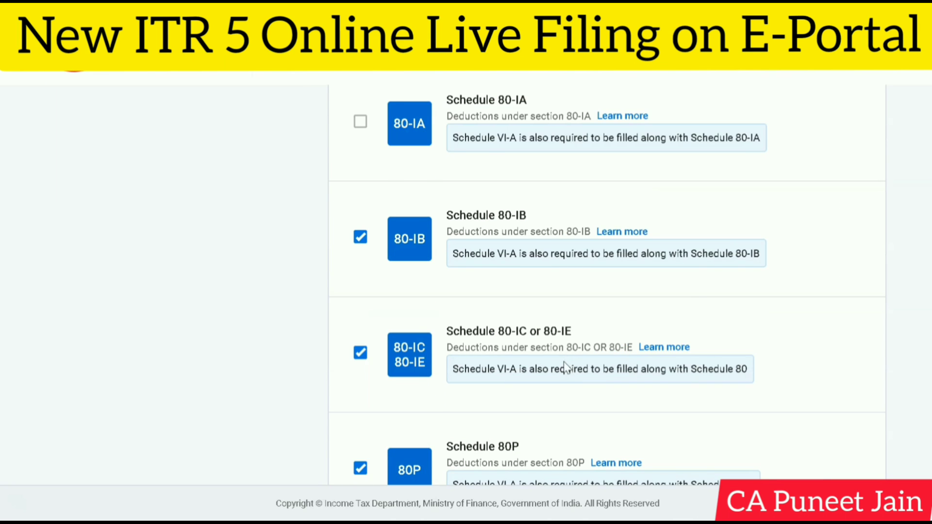
{"action": "scroll", "coordinate": [563, 368], "scroll_direction": "down", "scroll_amount": 2}
{"action": "left_click", "coordinate": [360, 164]}
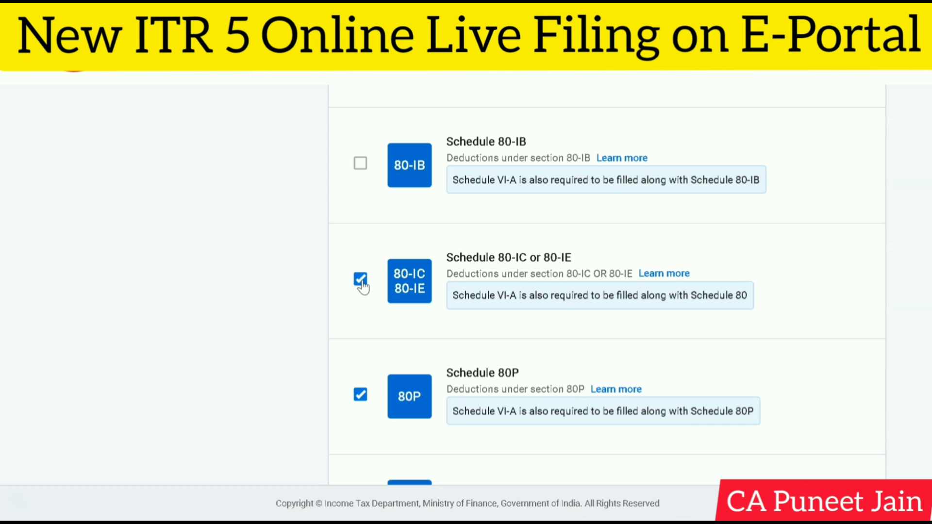
{"action": "left_click", "coordinate": [360, 279]}
{"action": "left_click", "coordinate": [360, 394]}
{"action": "scroll", "coordinate": [379, 387], "scroll_direction": "down", "scroll_amount": 3}
{"action": "scroll", "coordinate": [393, 368], "scroll_direction": "up", "scroll_amount": 3}
{"action": "scroll", "coordinate": [422, 338], "scroll_direction": "down", "scroll_amount": 3}
{"action": "scroll", "coordinate": [422, 338], "scroll_direction": "up", "scroll_amount": 6}
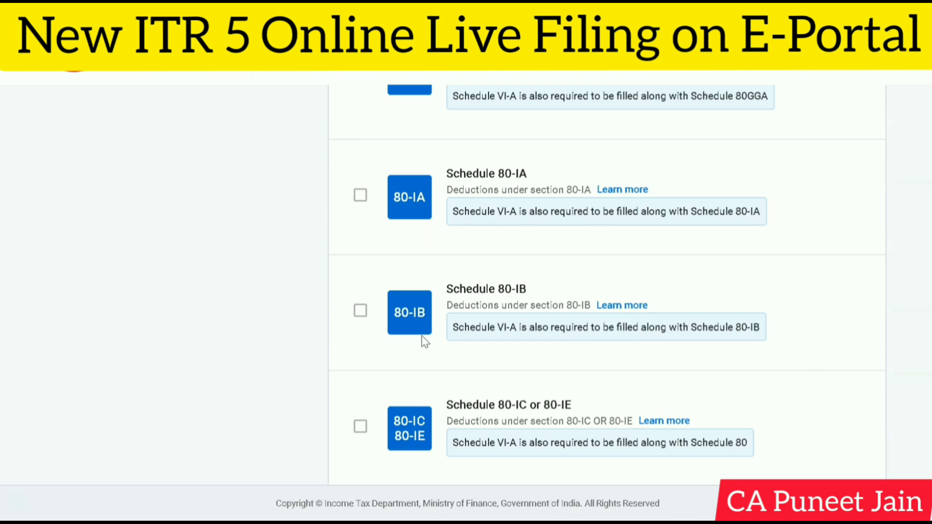
Step: Deselect Schedule Deduction under section 10AA
{"action": "scroll", "coordinate": [423, 339], "scroll_direction": "up", "scroll_amount": 8}
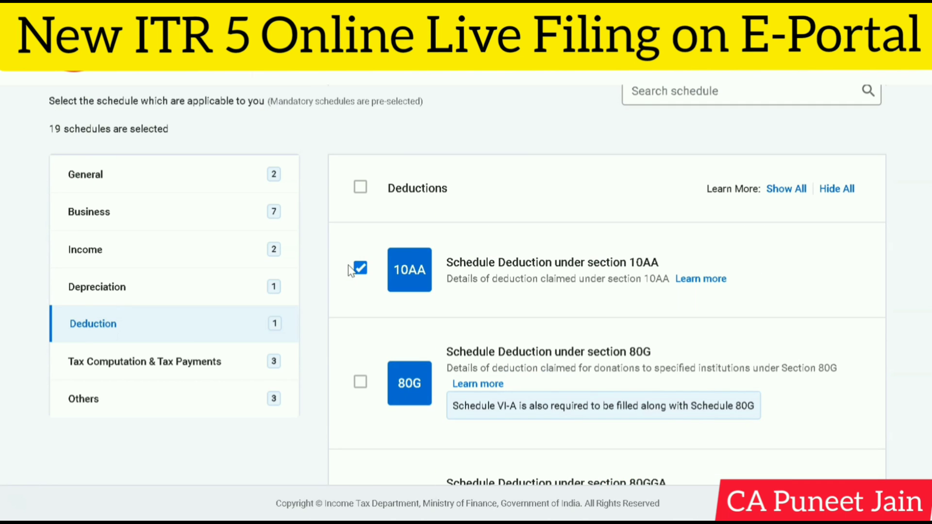
{"action": "left_click", "coordinate": [360, 272]}
{"action": "scroll", "coordinate": [513, 300], "scroll_direction": "down", "scroll_amount": 2}
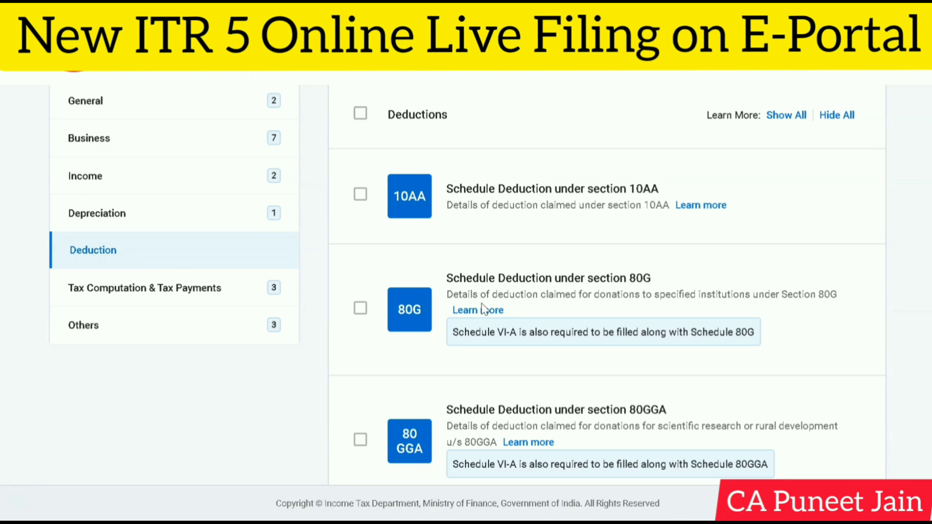
Step: Review the schedules selected under Tax Computation & Tax Payments and under Others, through Schedule Foreign Assets
{"action": "left_click", "coordinate": [210, 291]}
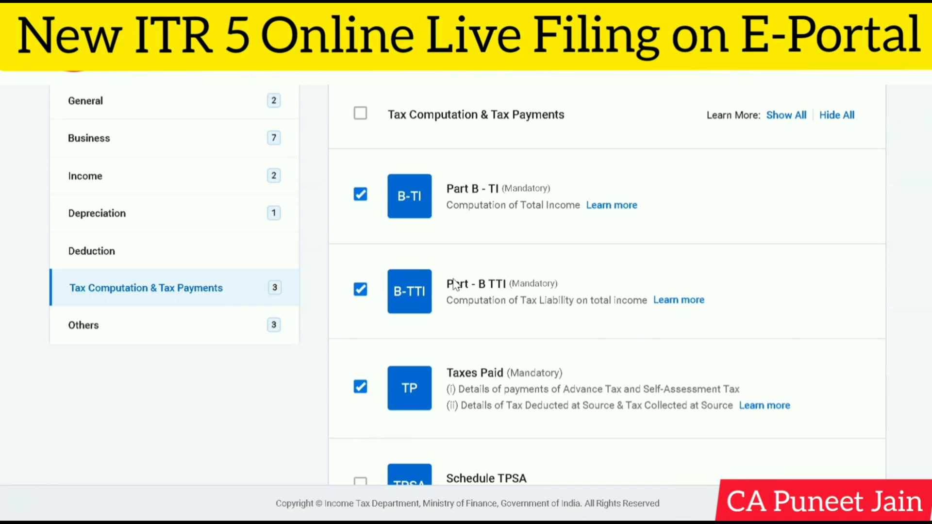
{"action": "scroll", "coordinate": [558, 199], "scroll_direction": "down", "scroll_amount": 3}
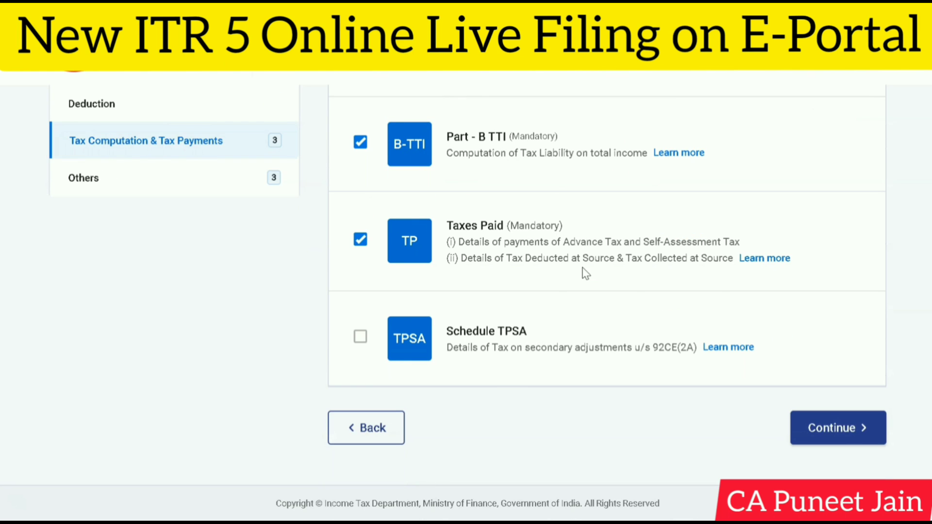
{"action": "scroll", "coordinate": [587, 271], "scroll_direction": "up", "scroll_amount": 2}
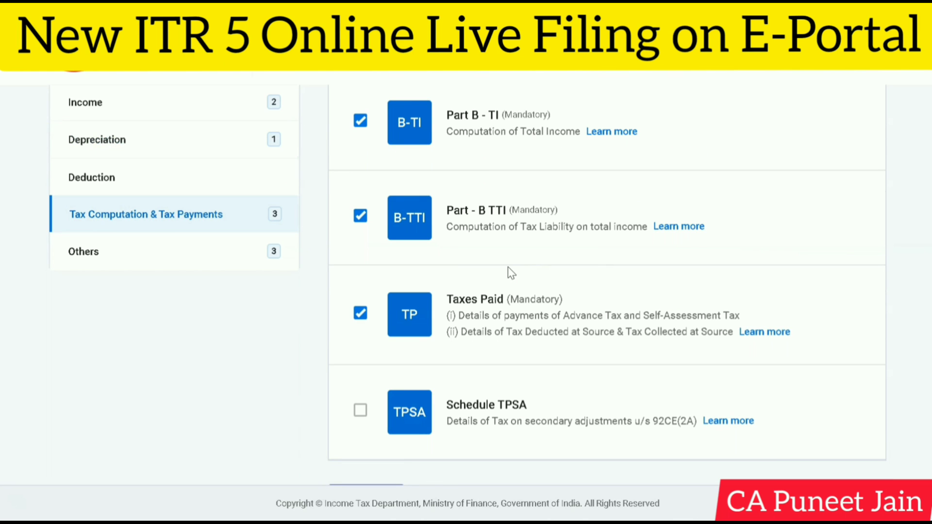
{"action": "left_click", "coordinate": [252, 264]}
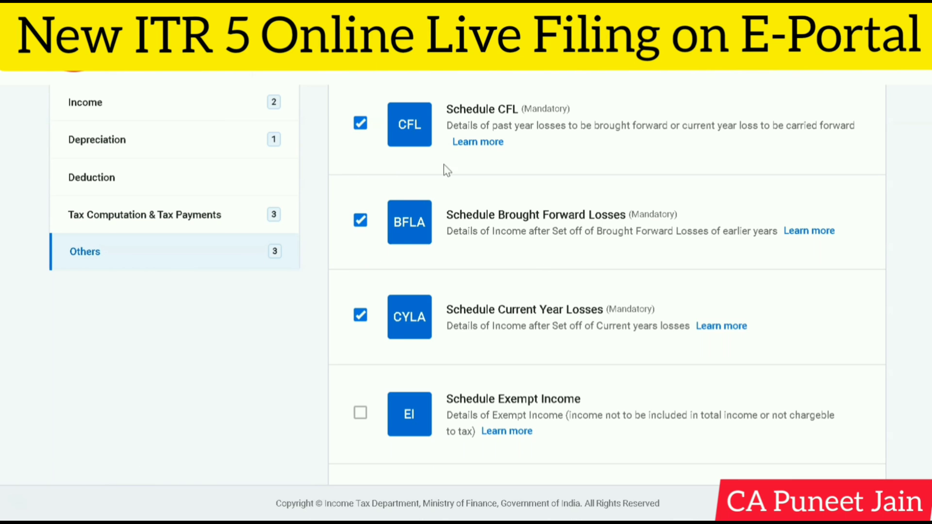
{"action": "scroll", "coordinate": [531, 351], "scroll_direction": "down", "scroll_amount": 1}
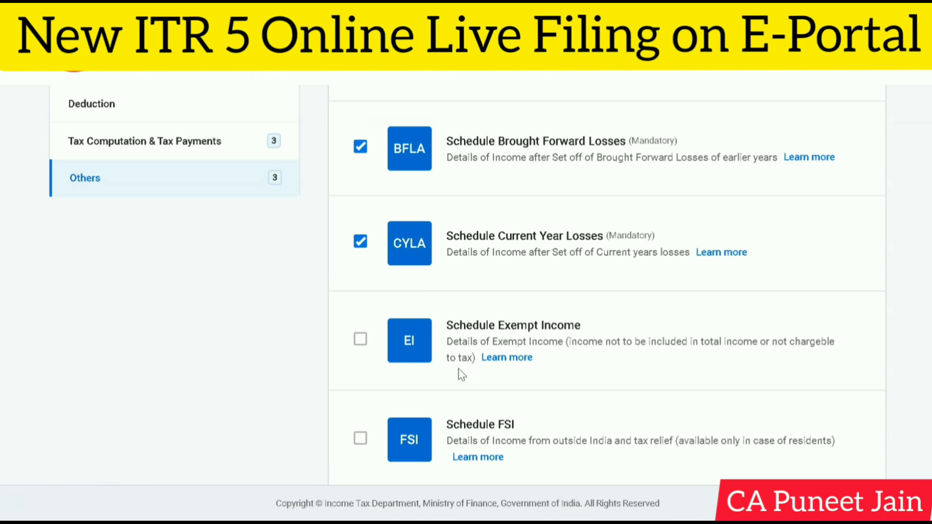
{"action": "scroll", "coordinate": [478, 359], "scroll_direction": "down", "scroll_amount": 2}
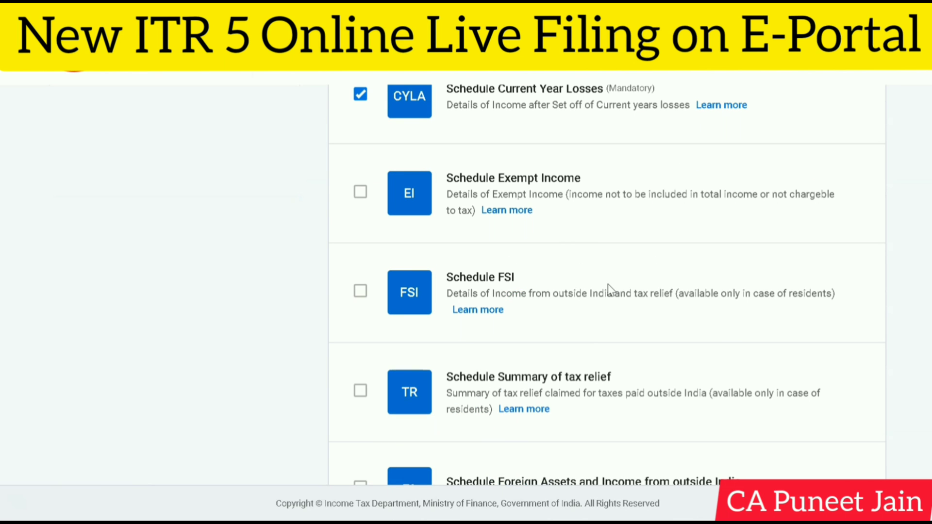
{"action": "scroll", "coordinate": [609, 287], "scroll_direction": "down", "scroll_amount": 1}
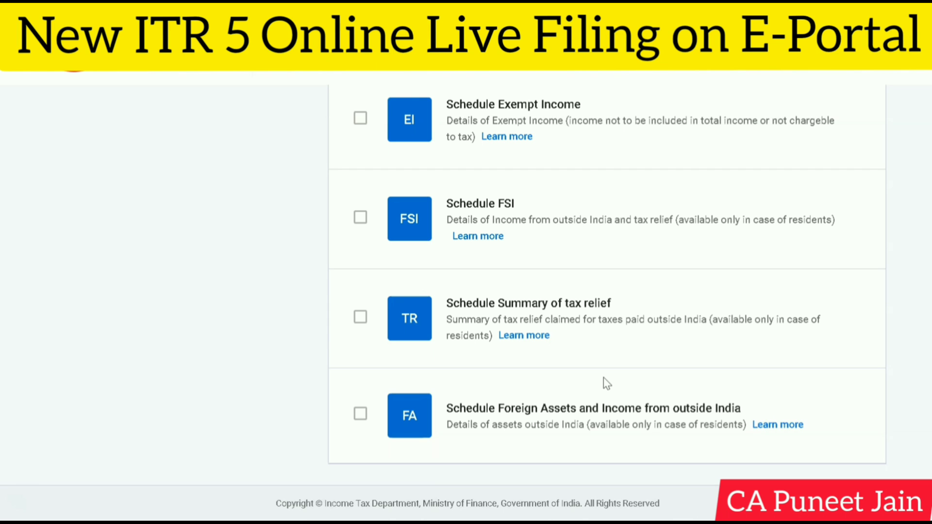
{"action": "scroll", "coordinate": [500, 422], "scroll_direction": "up", "scroll_amount": 10}
{"action": "scroll", "coordinate": [256, 340], "scroll_direction": "up", "scroll_amount": 2}
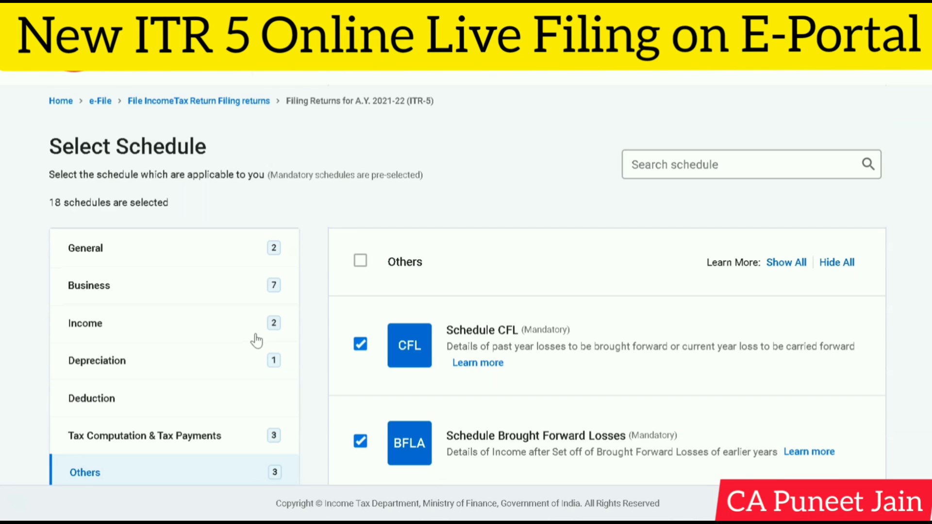
Step: Return to the General category and proceed through the General and Business categories to the Income schedules
{"action": "left_click", "coordinate": [171, 252]}
{"action": "scroll", "coordinate": [738, 273], "scroll_direction": "down", "scroll_amount": 1}
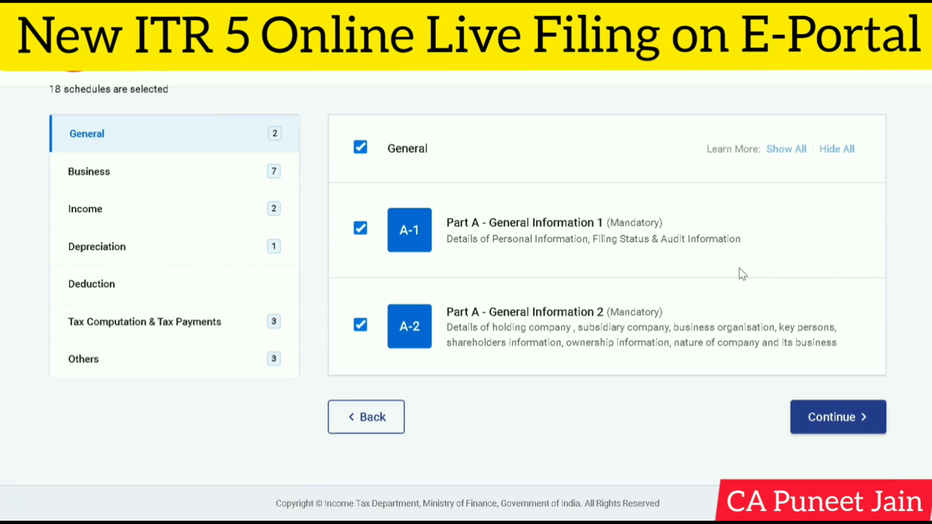
{"action": "left_click", "coordinate": [862, 432]}
{"action": "scroll", "coordinate": [545, 273], "scroll_direction": "down", "scroll_amount": 15}
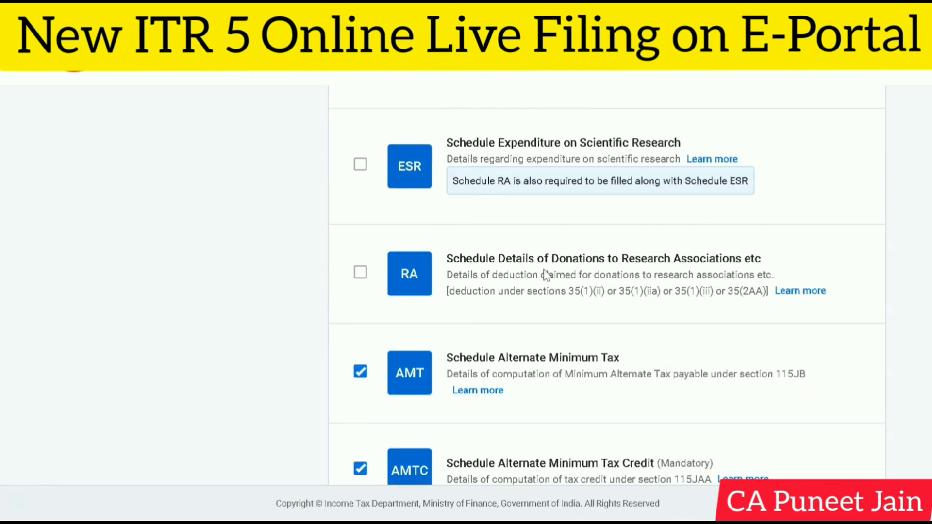
{"action": "left_click", "coordinate": [831, 415]}
{"action": "scroll", "coordinate": [680, 264], "scroll_direction": "down", "scroll_amount": 15}
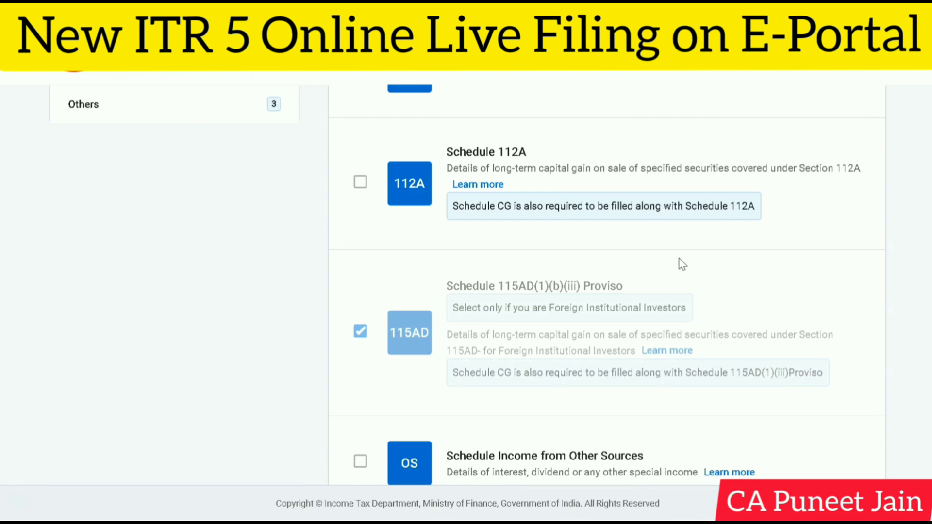